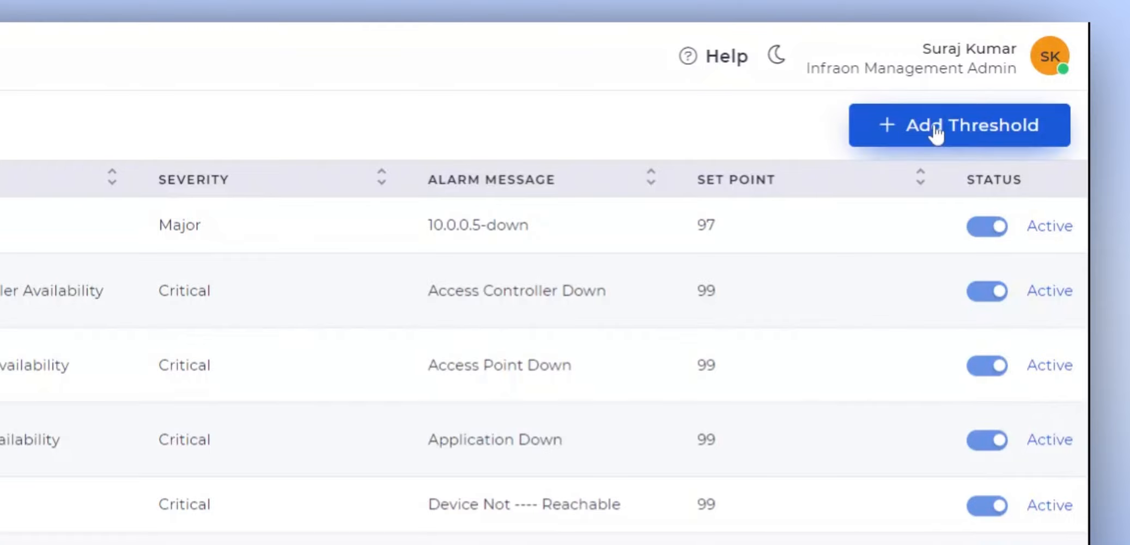
# Step: Start adding a new threshold and name it Disk Utilization High
pyautogui.click(933, 126)
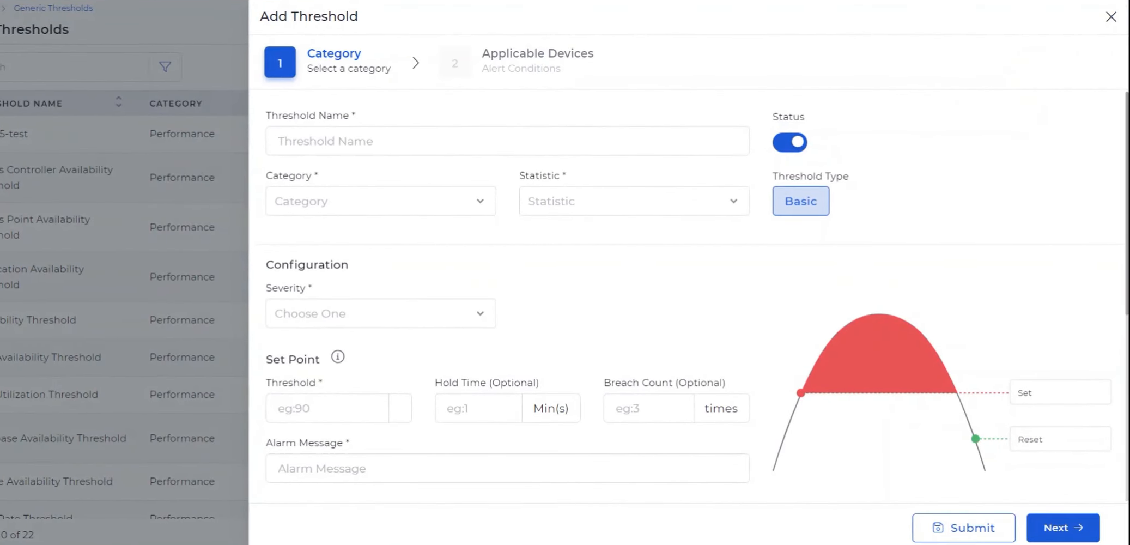
pyautogui.click(426, 142)
pyautogui.write('Disk Utilization High')
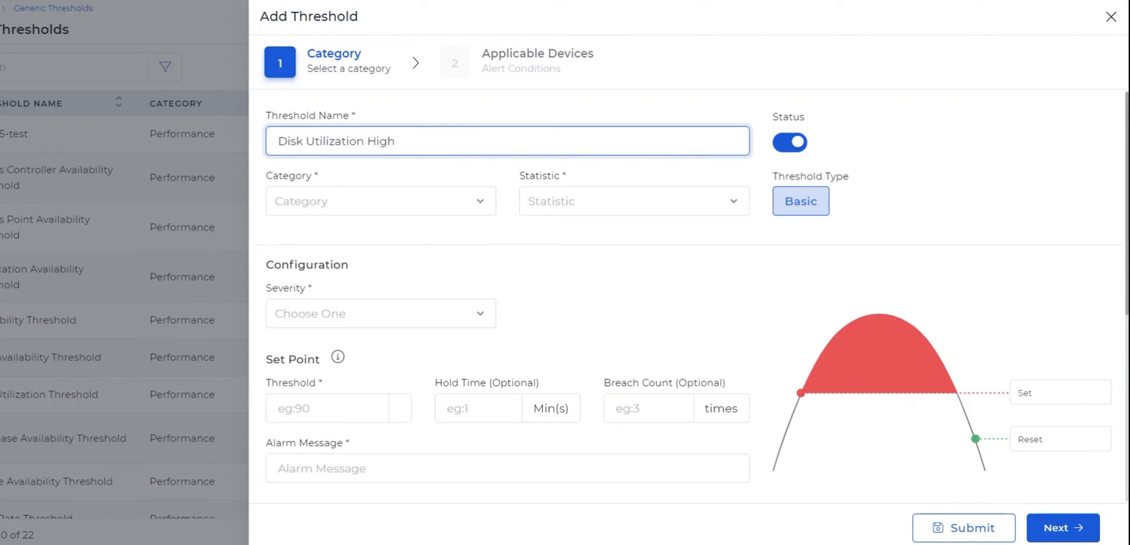
# Step: Set the threshold's category to Performance, leaving the status active
pyautogui.click(795, 145)
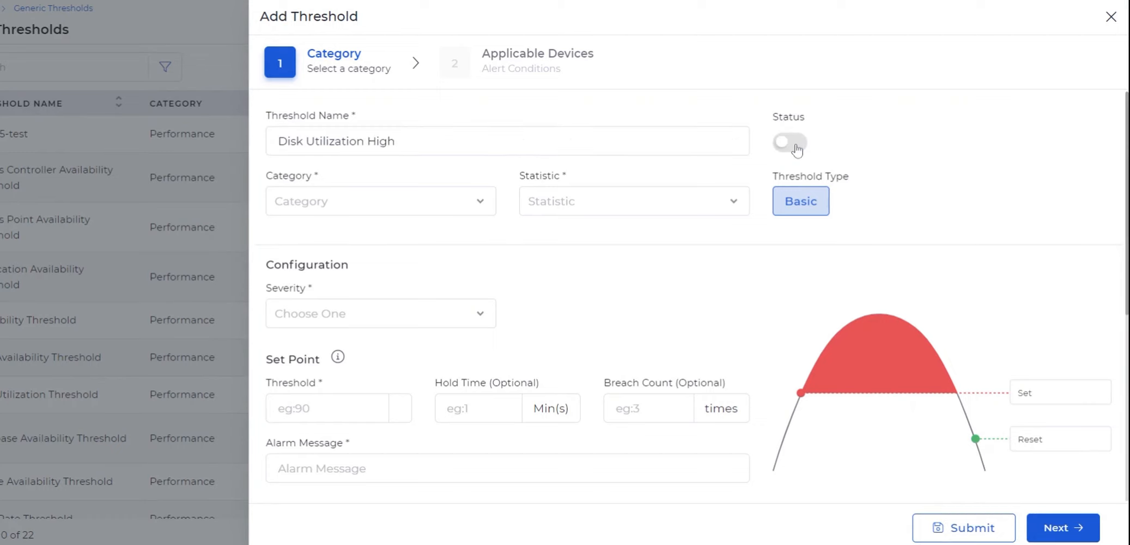
pyautogui.click(795, 146)
pyautogui.click(430, 203)
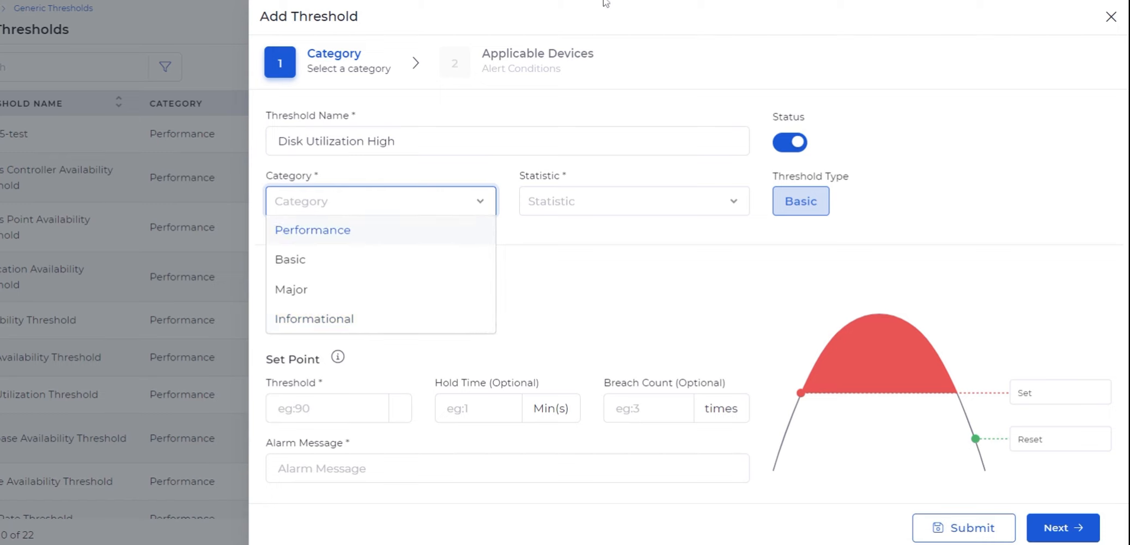
pyautogui.click(381, 239)
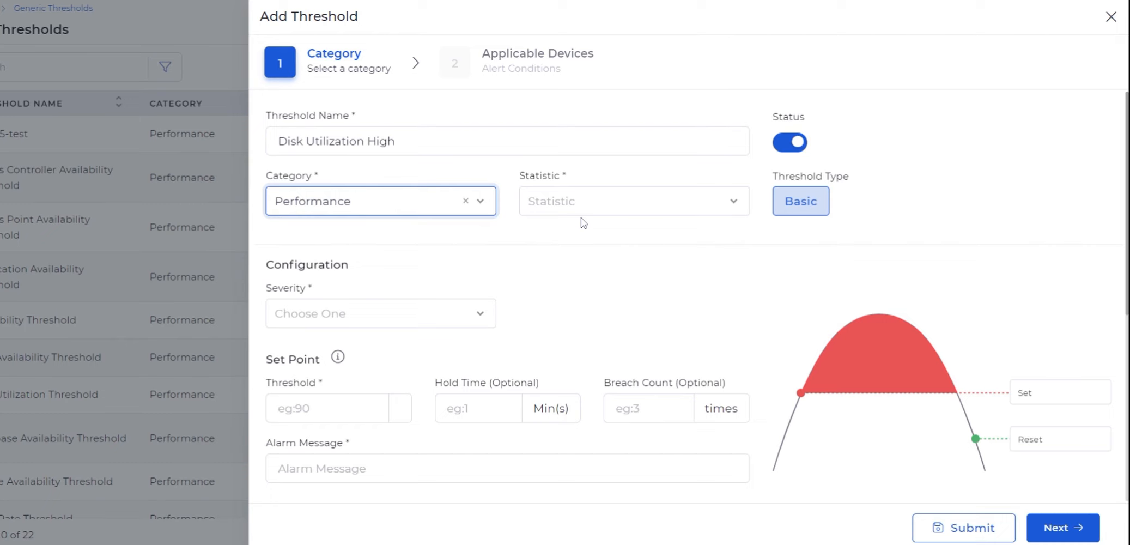
# Step: Search the statistics for disk utilization and choose Disk Utilization ( % )
pyautogui.click(614, 205)
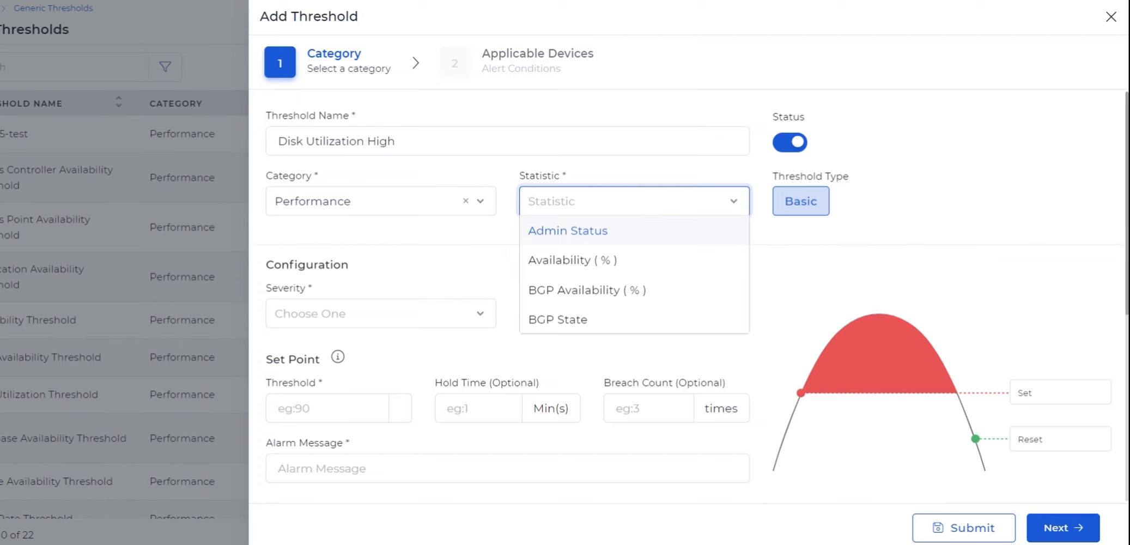
pyautogui.write('disk')
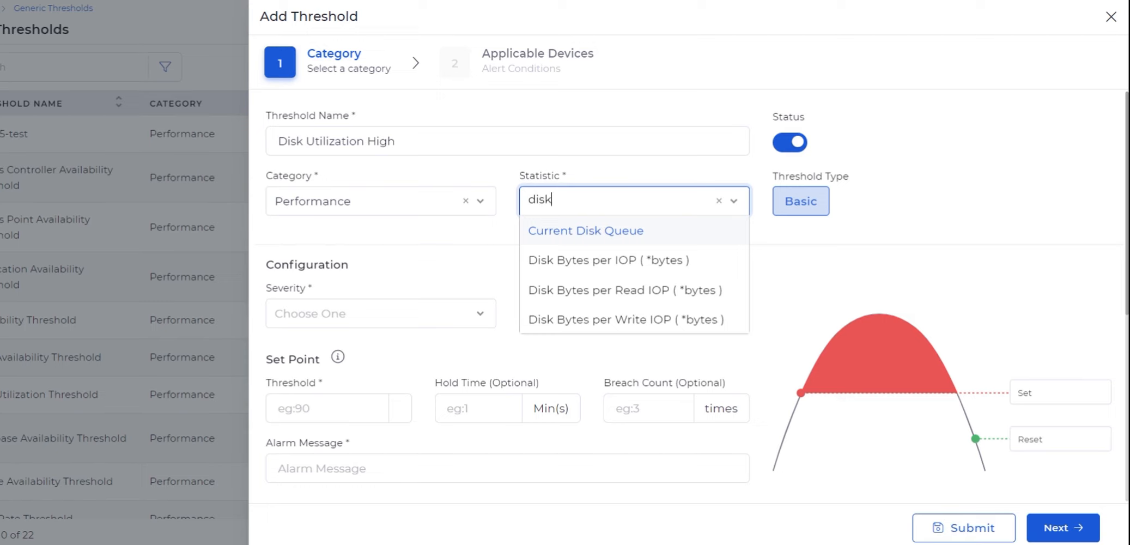
pyautogui.write(' u')
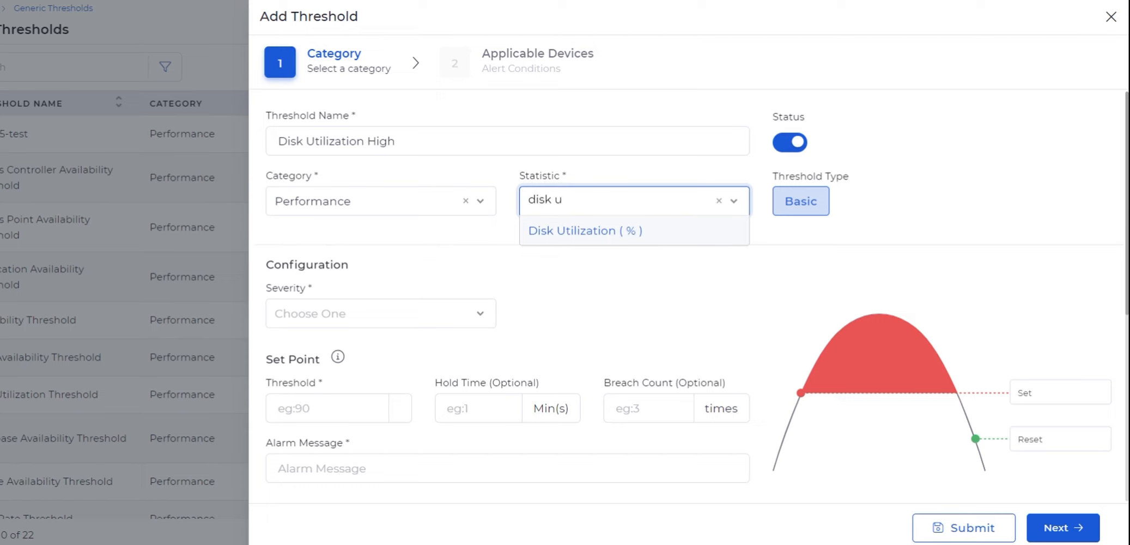
pyautogui.click(597, 234)
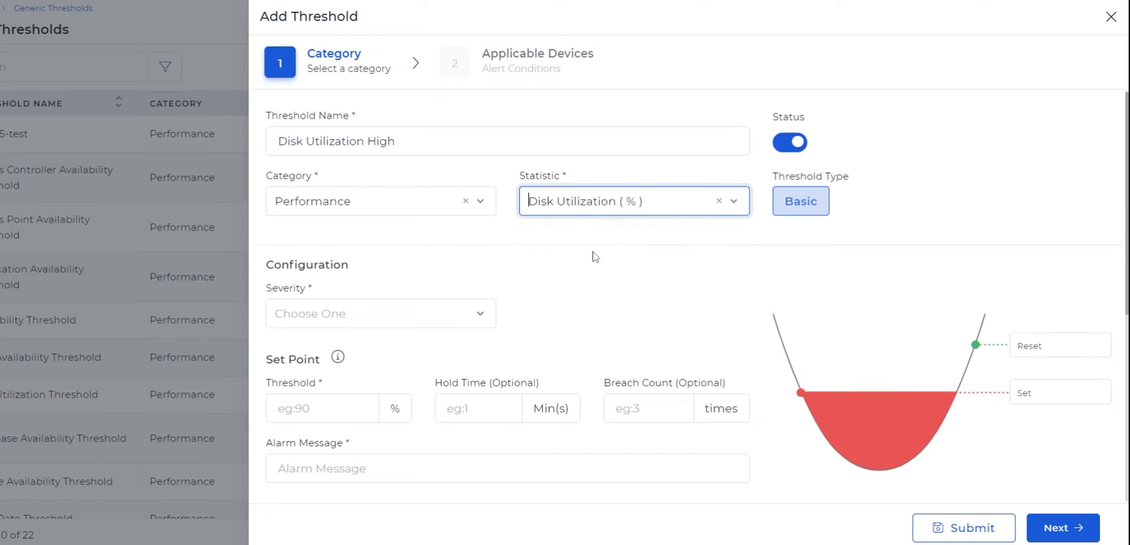
# Step: Set the severity to Major
pyautogui.scroll(-1, 595, 255)
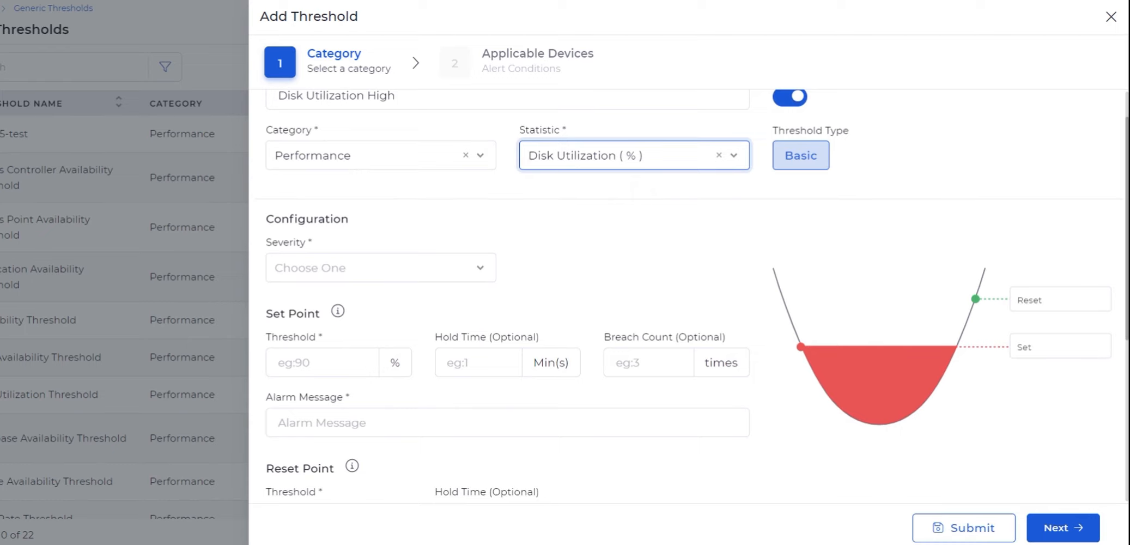
pyautogui.scroll(-1, 431, 250)
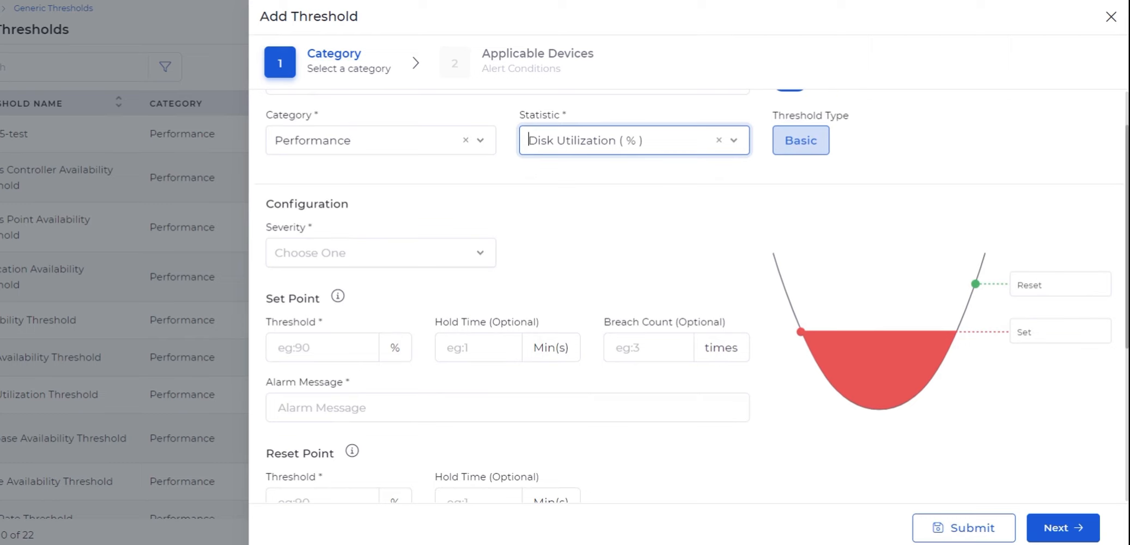
pyautogui.click(477, 251)
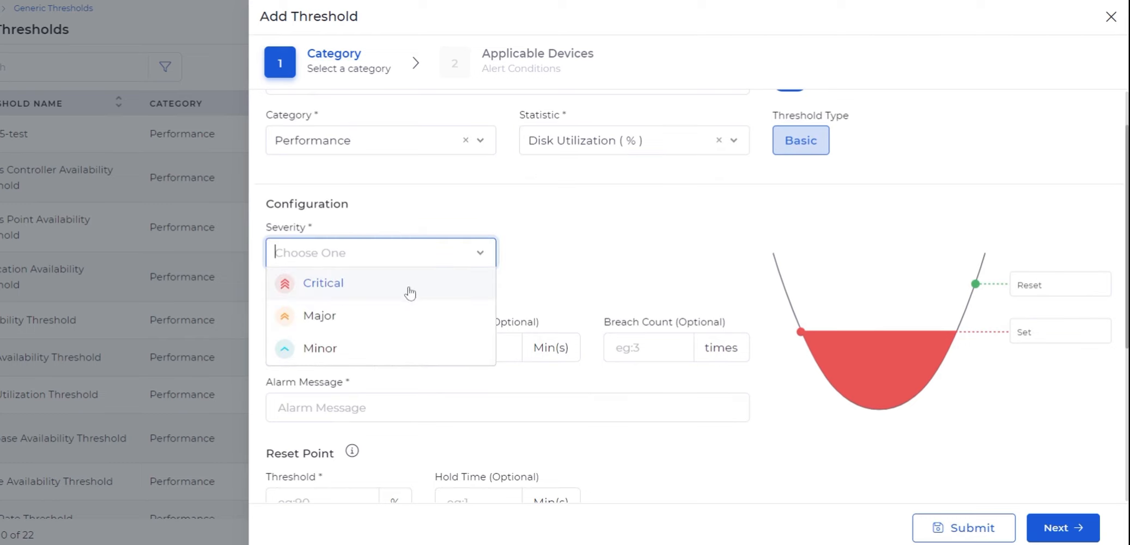
pyautogui.click(370, 331)
# Step: Set the set point threshold to 75 %, hold time to 20 minutes and breach count to 3 times
pyautogui.scroll(-1, 539, 283)
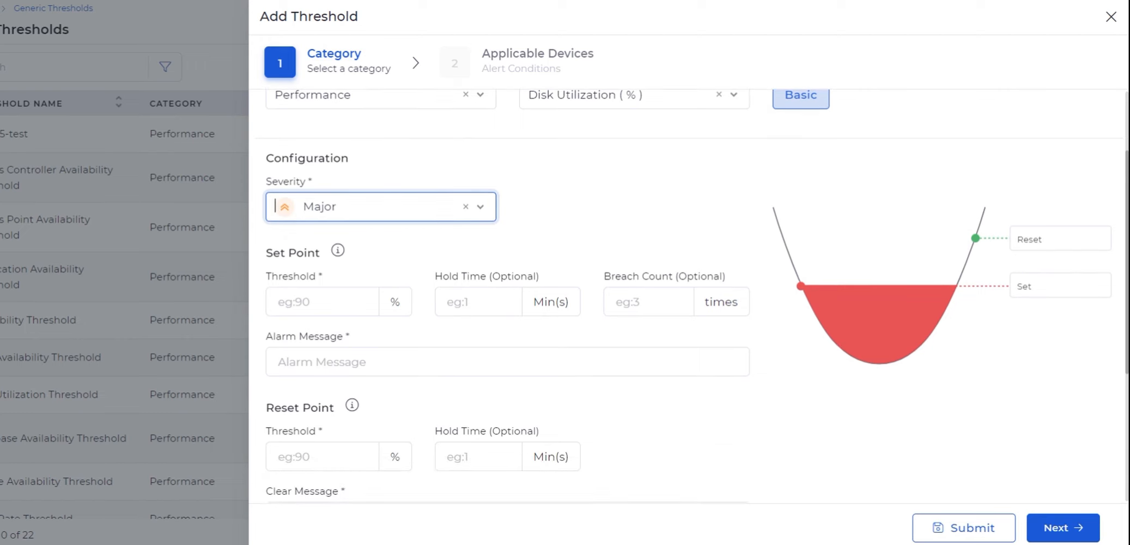
pyautogui.click(320, 304)
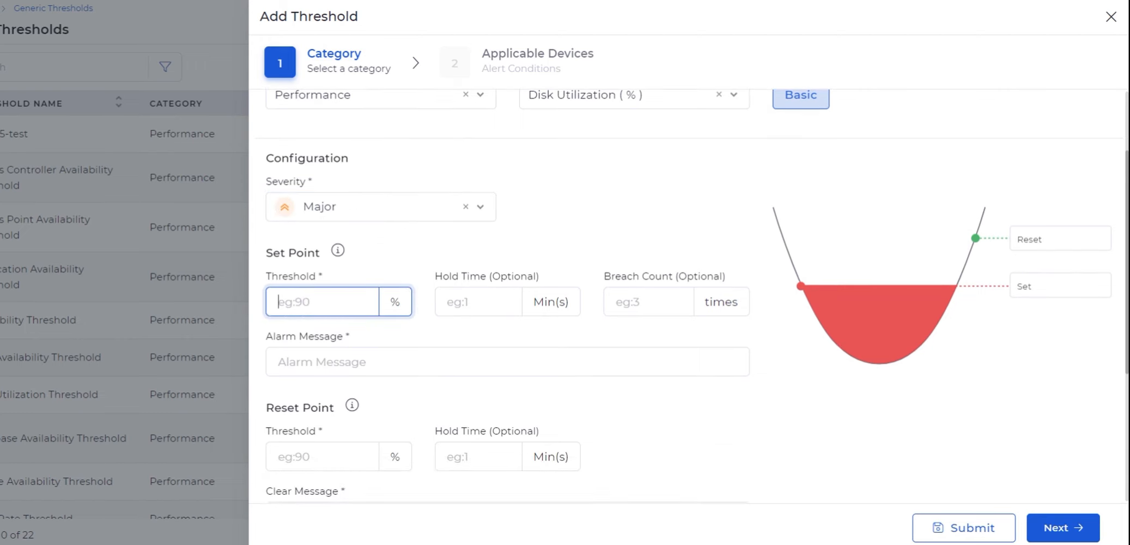
pyautogui.write('75')
pyautogui.click(446, 302)
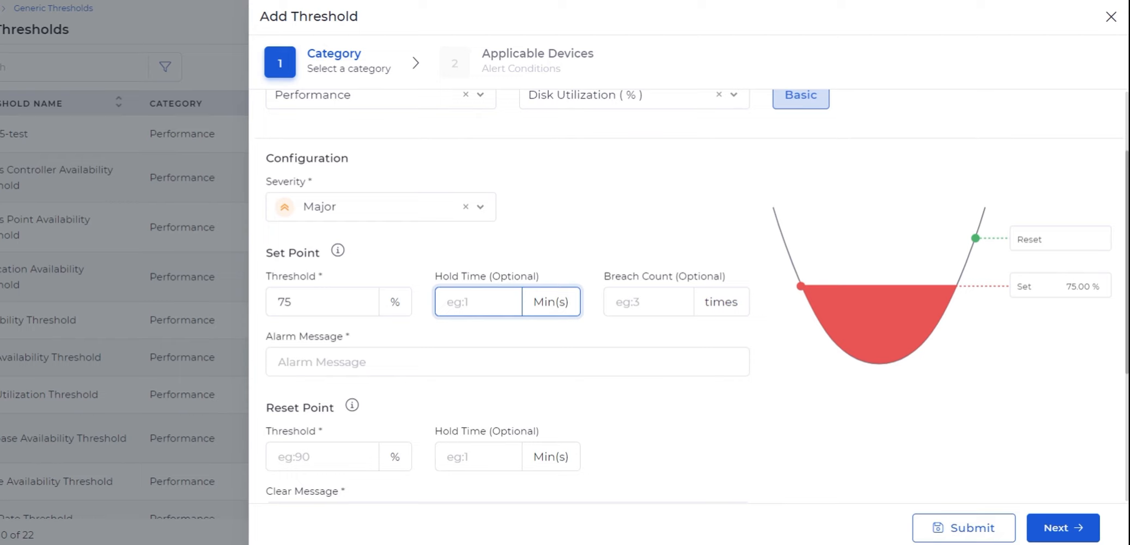
pyautogui.write('20')
pyautogui.click(630, 305)
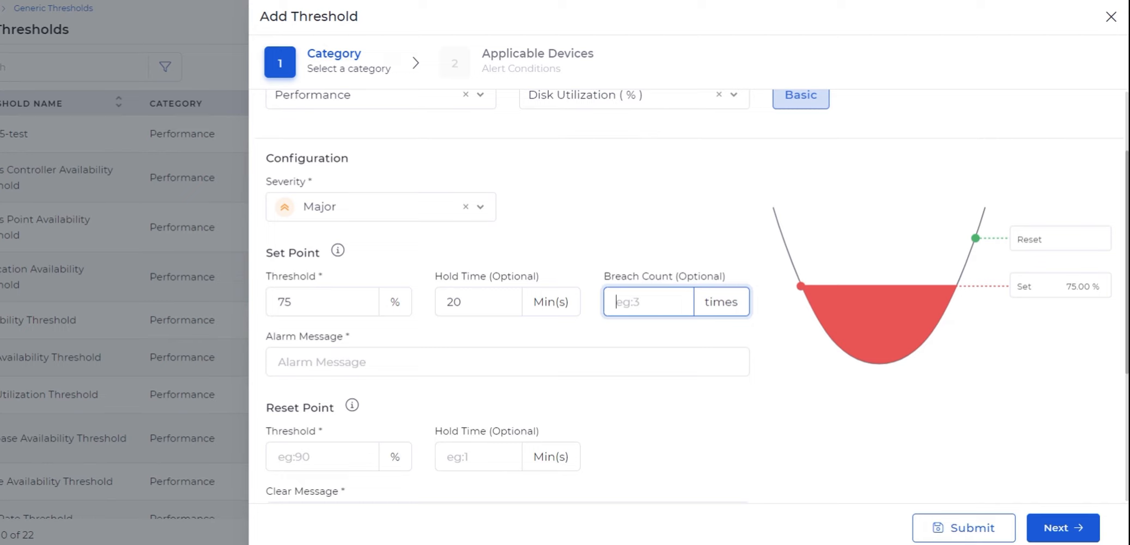
pyautogui.write('3')
# Step: Enter Disk Utilization High as the alarm message
pyautogui.click(449, 357)
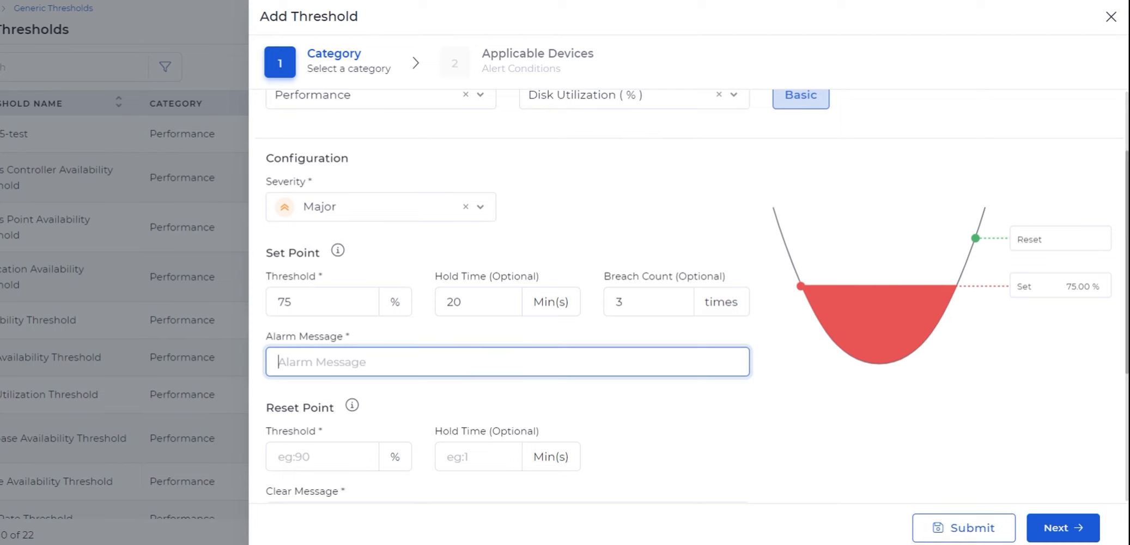
pyautogui.write('Disk Utilization High')
# Step: Set the reset point threshold to 70 %
pyautogui.scroll(-3, 429, 325)
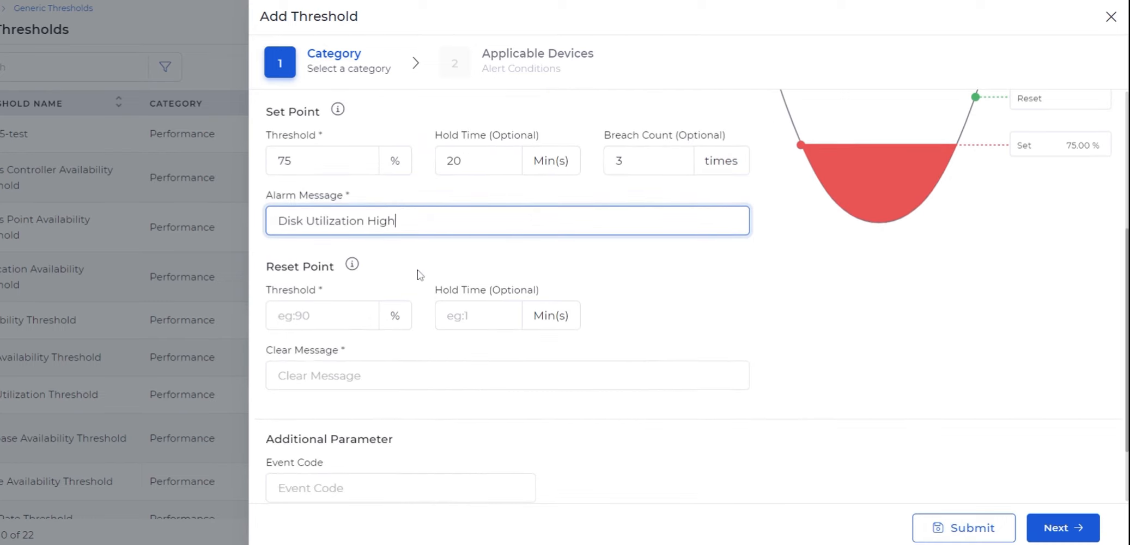
pyautogui.scroll(1, 417, 269)
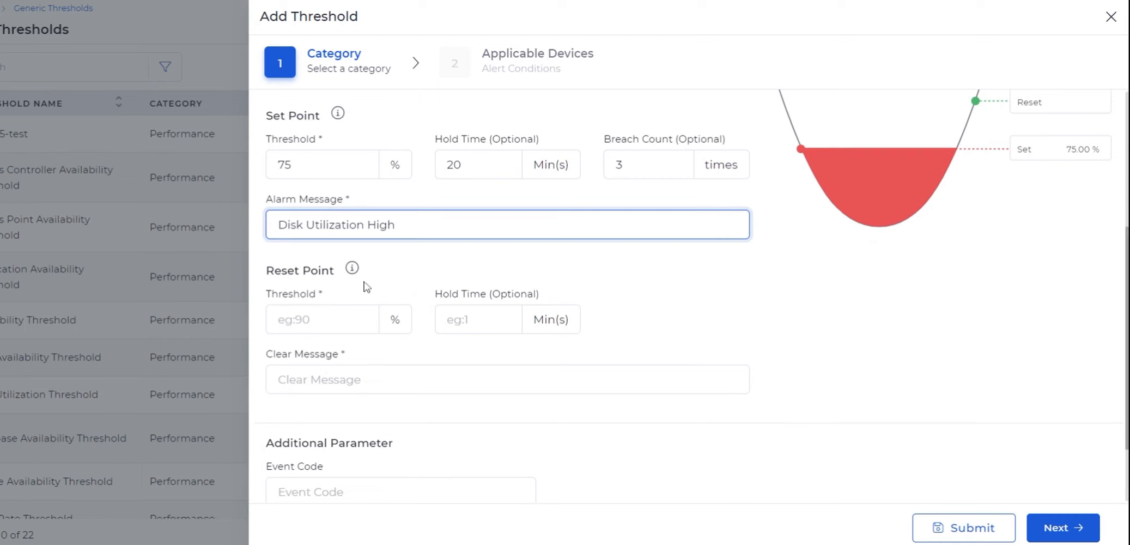
pyautogui.click(329, 320)
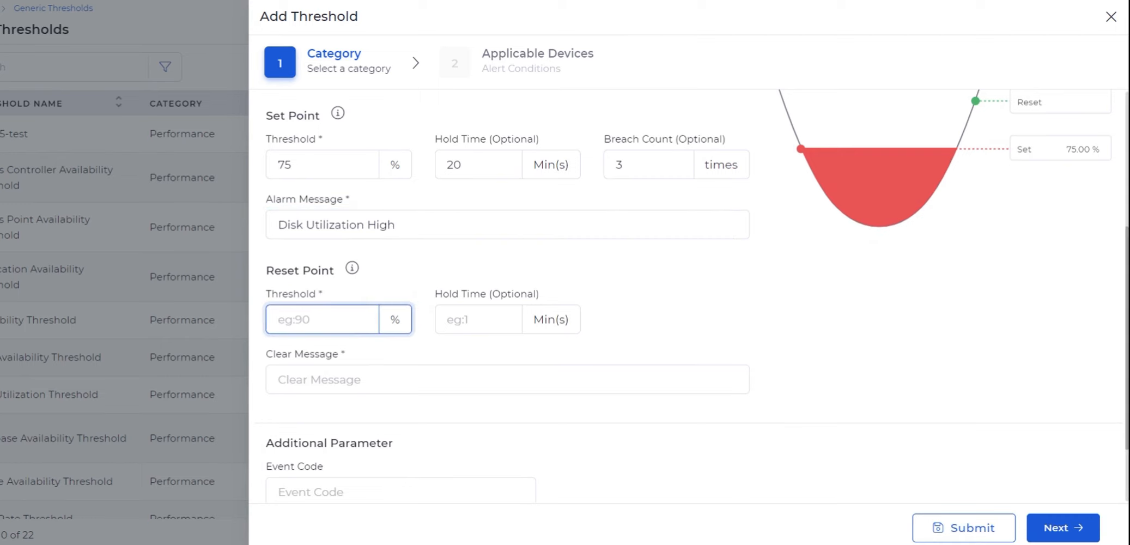
pyautogui.write('70')
pyautogui.click(472, 321)
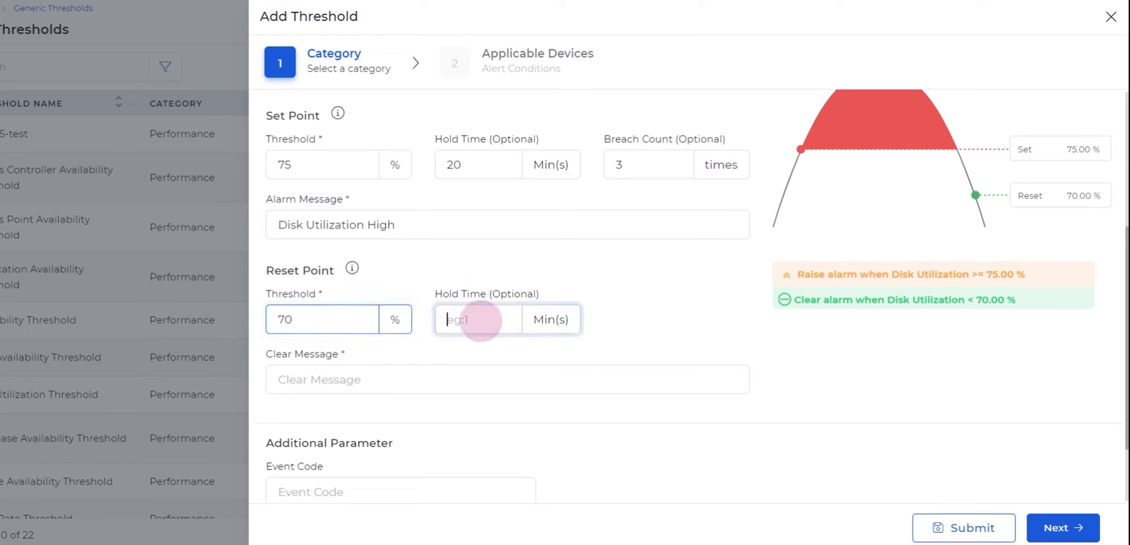
# Step: Enter Disk Utilization Normal as the clear message
pyautogui.scroll(-1, 471, 321)
pyautogui.click(425, 365)
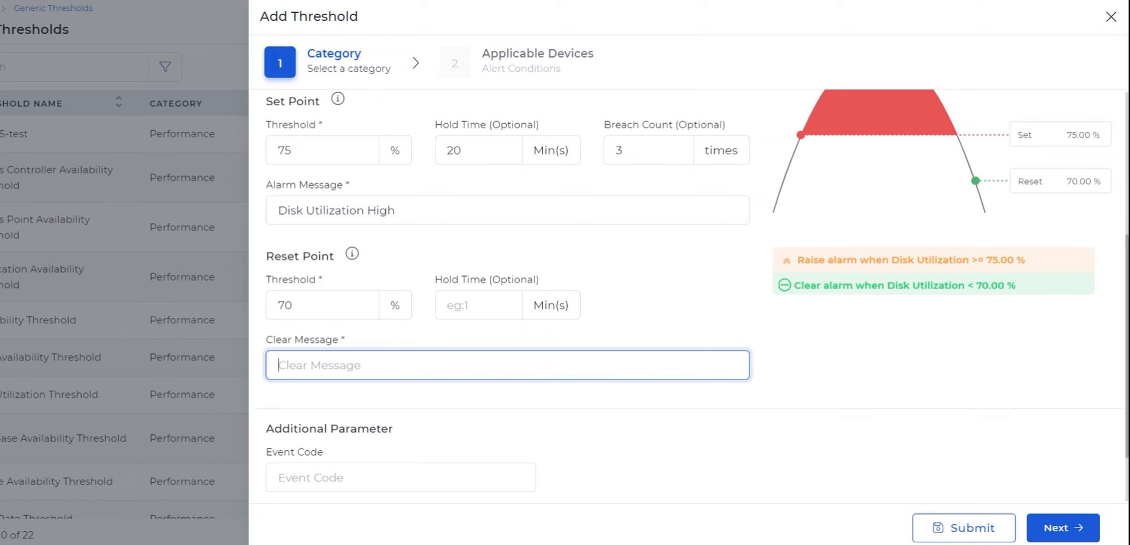
pyautogui.write('Disk Utilization Normal')
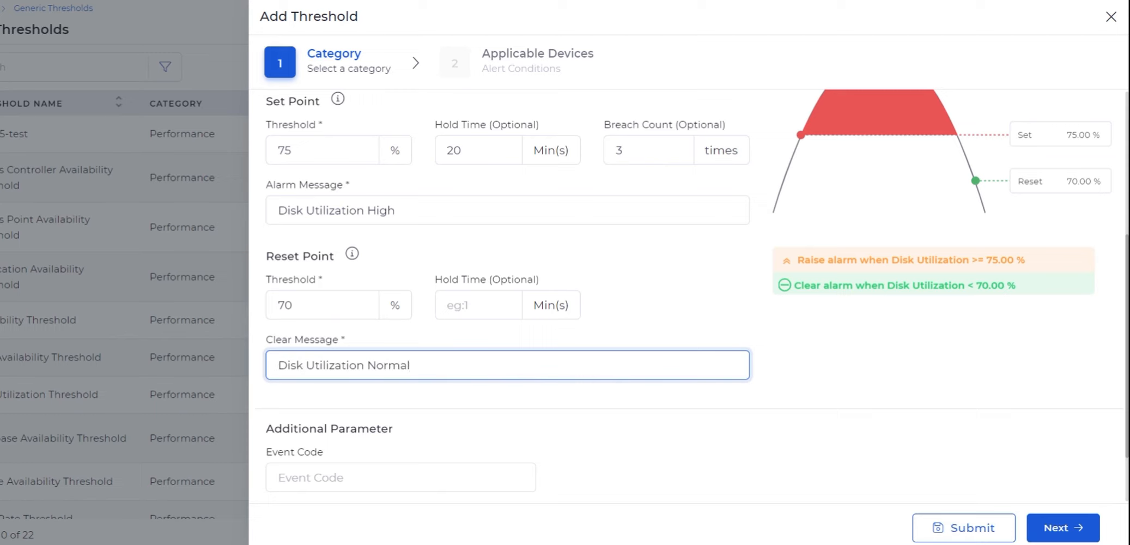
# Step: Leave the event code fields empty and proceed to the Applicable Devices step
pyautogui.scroll(-2, 548, 429)
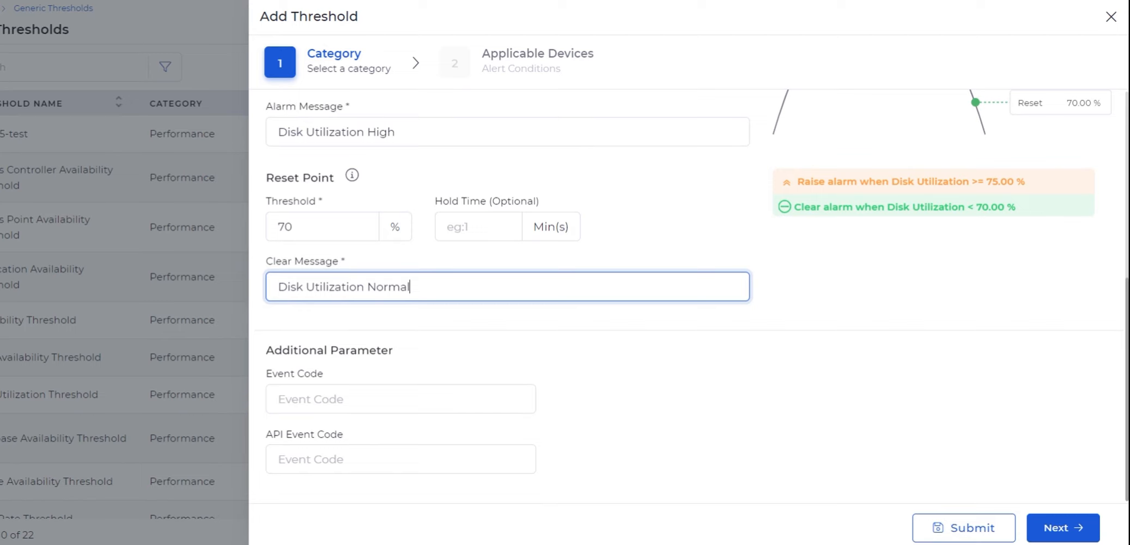
pyautogui.click(454, 398)
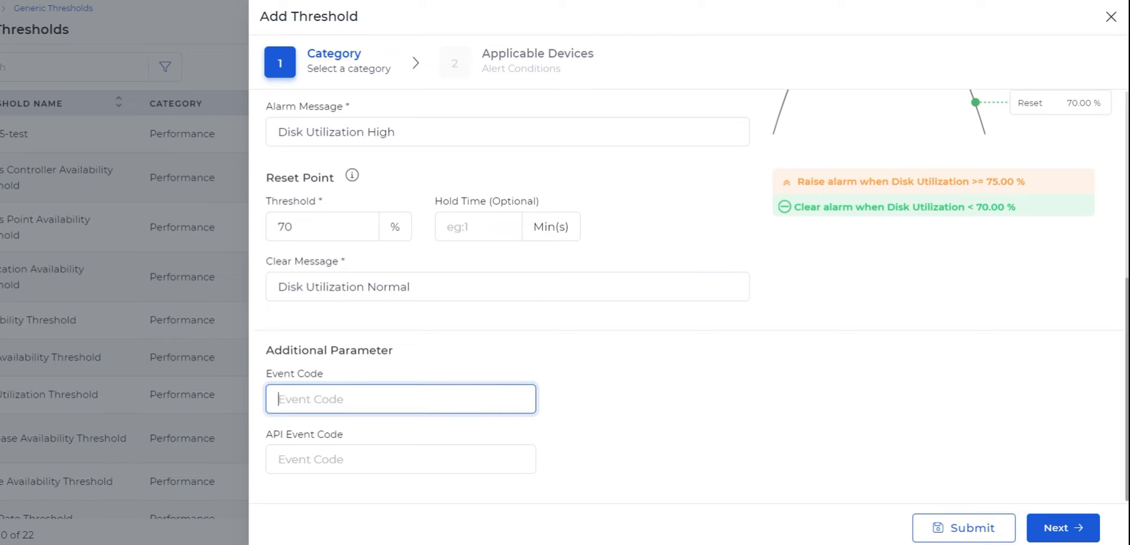
pyautogui.click(424, 452)
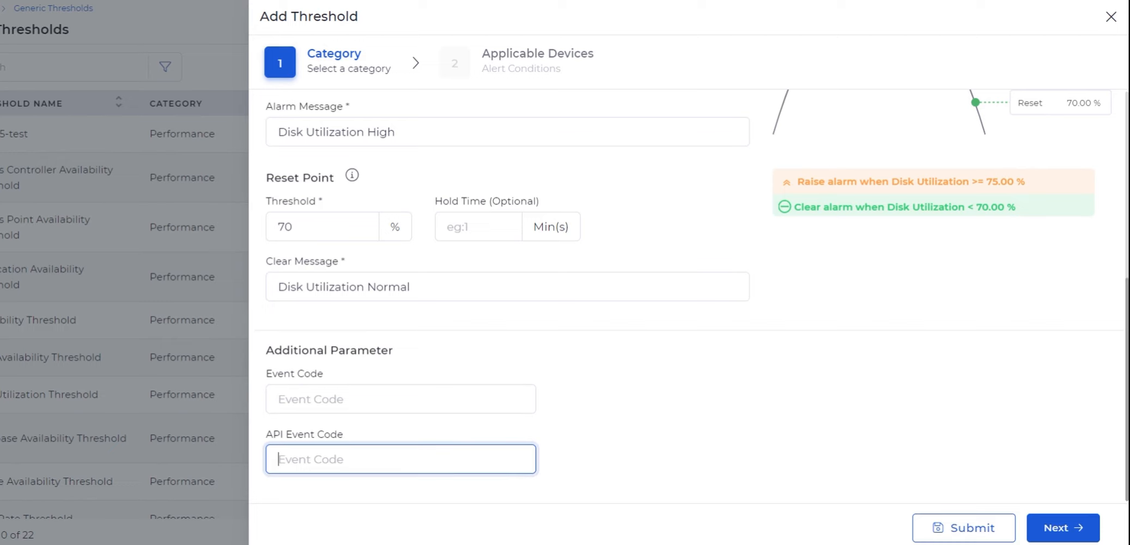
pyautogui.click(657, 453)
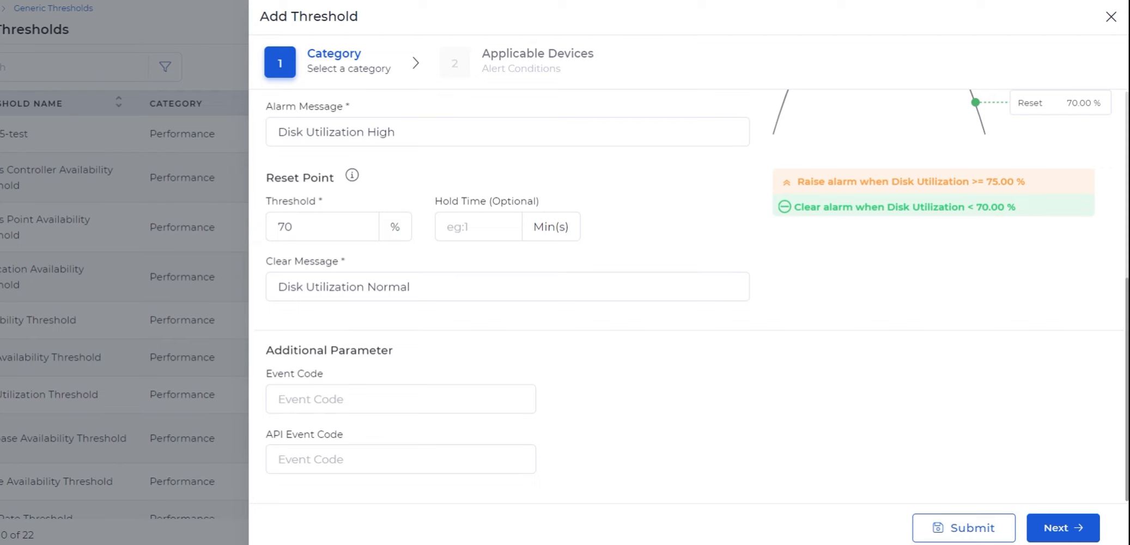
pyautogui.scroll(6, 689, 296)
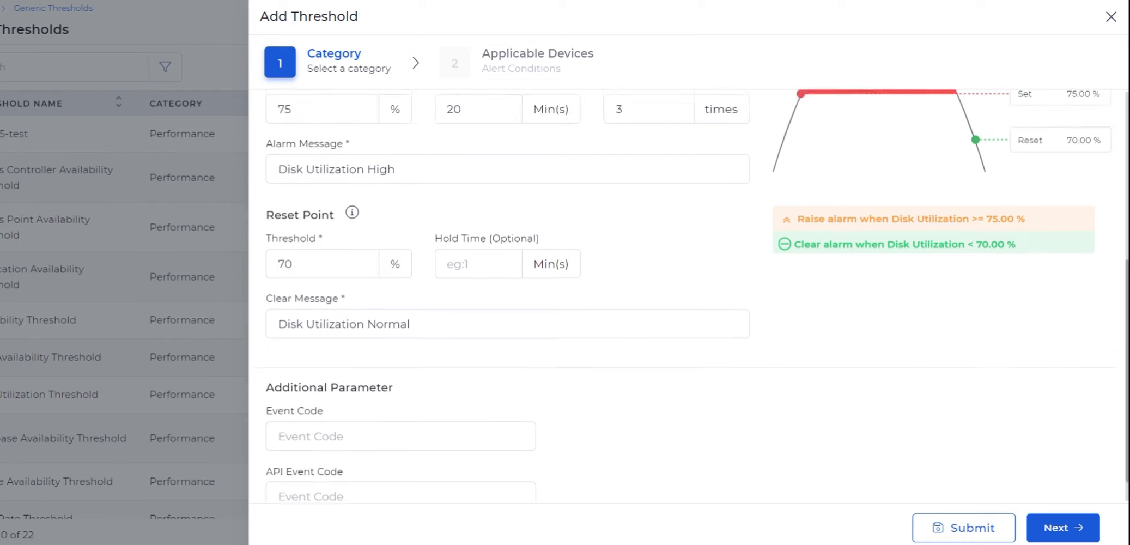
pyautogui.scroll(-6, 689, 295)
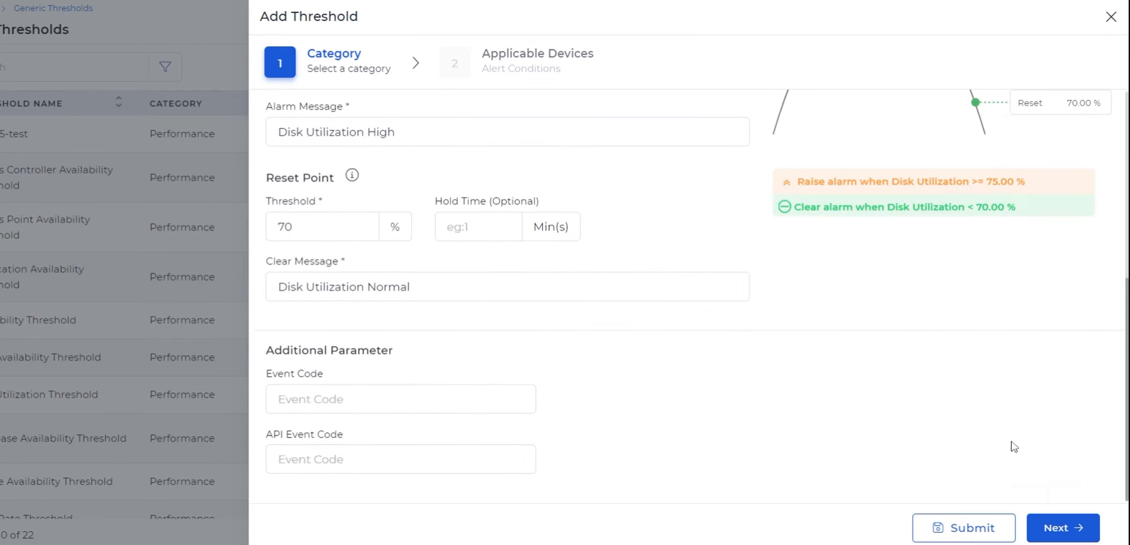
pyautogui.click(1061, 528)
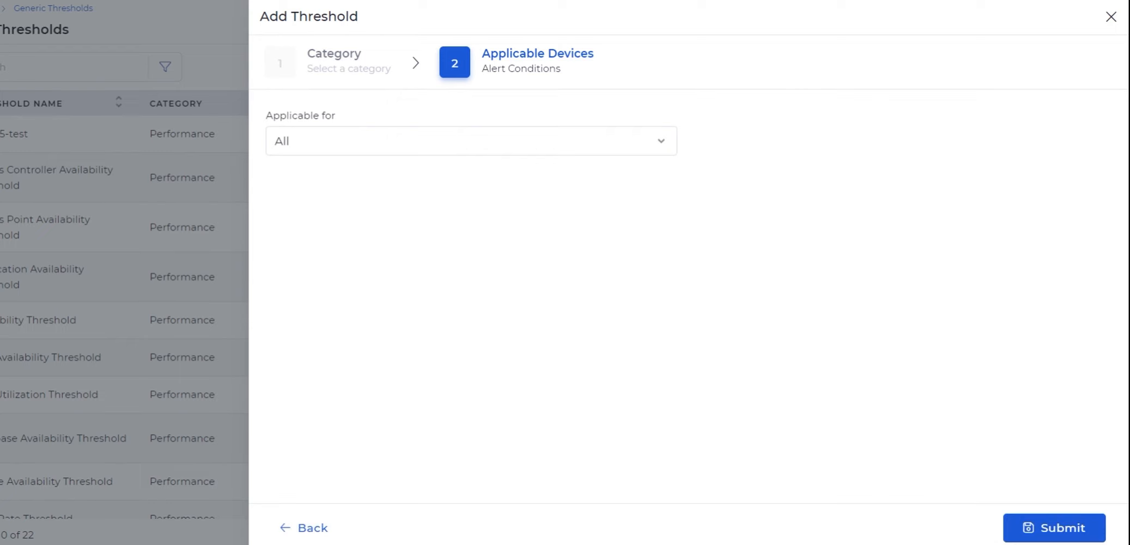
# Step: Apply the threshold to selected devices and choose Asset ID as the filter category
pyautogui.click(529, 143)
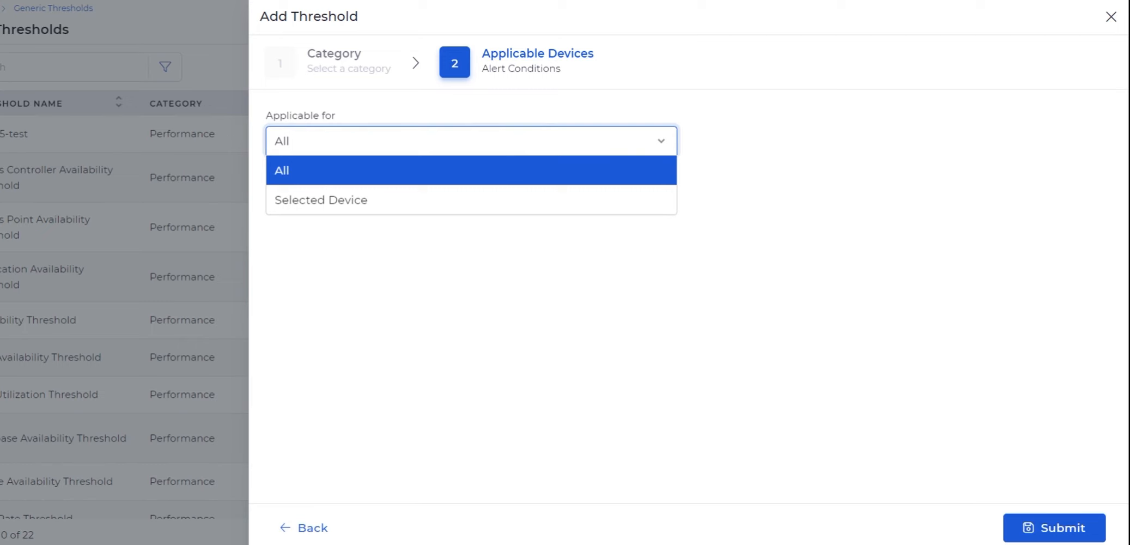
pyautogui.click(490, 199)
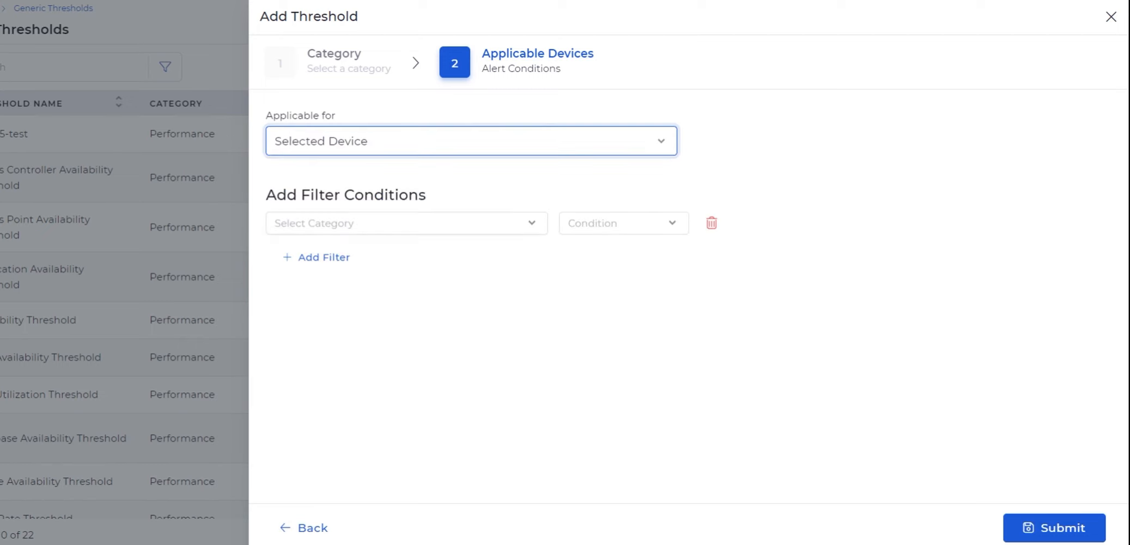
pyautogui.click(419, 228)
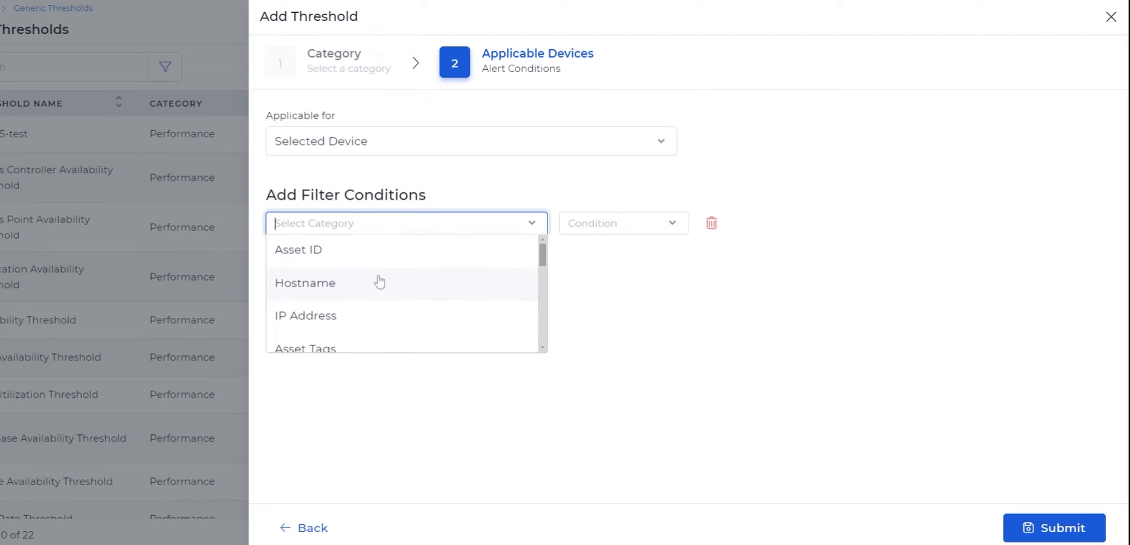
pyautogui.scroll(-2, 379, 282)
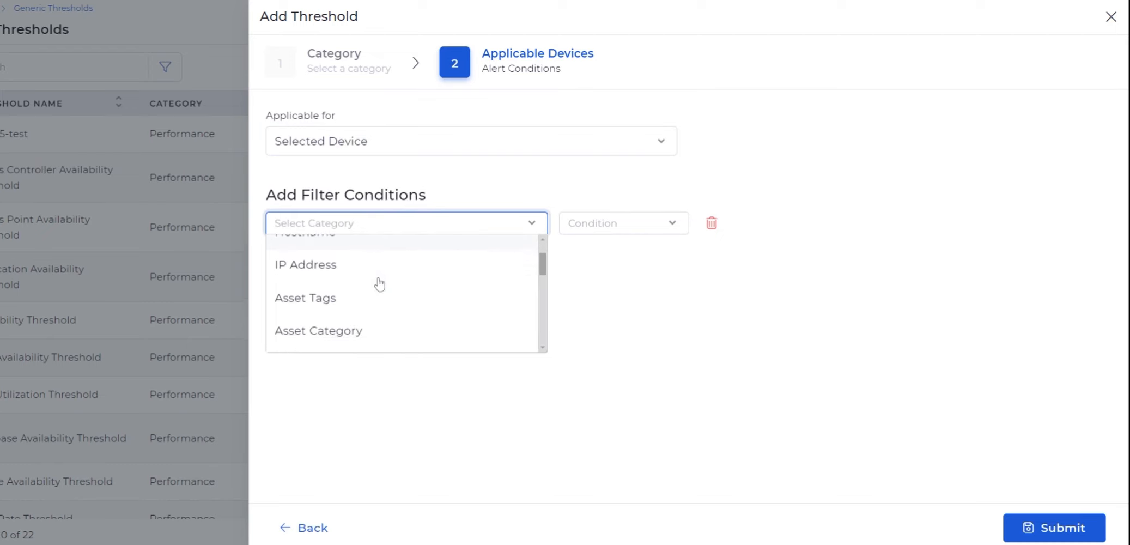
pyautogui.scroll(-2, 379, 282)
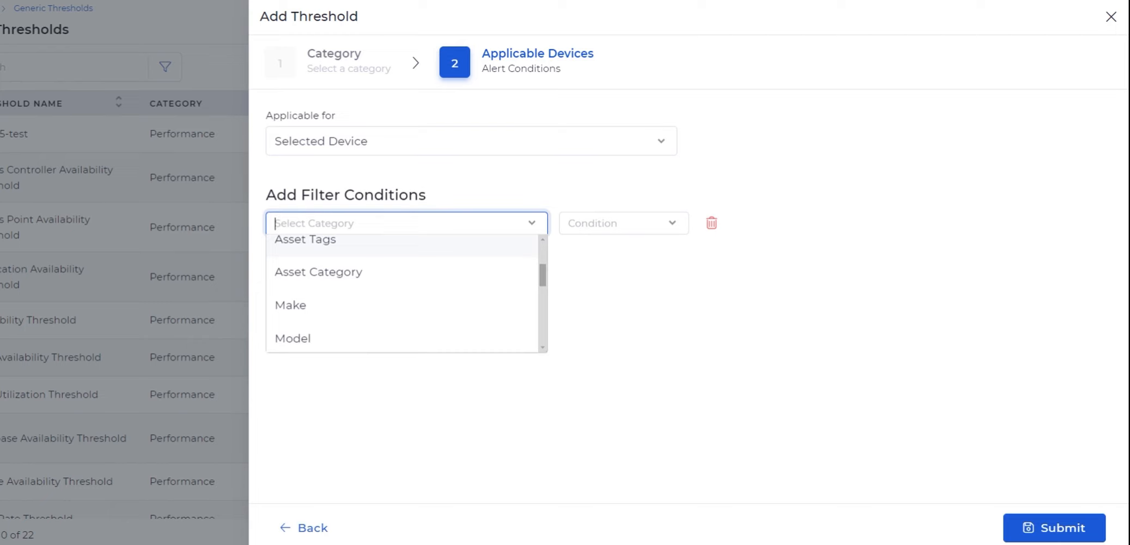
pyautogui.scroll(-1, 379, 253)
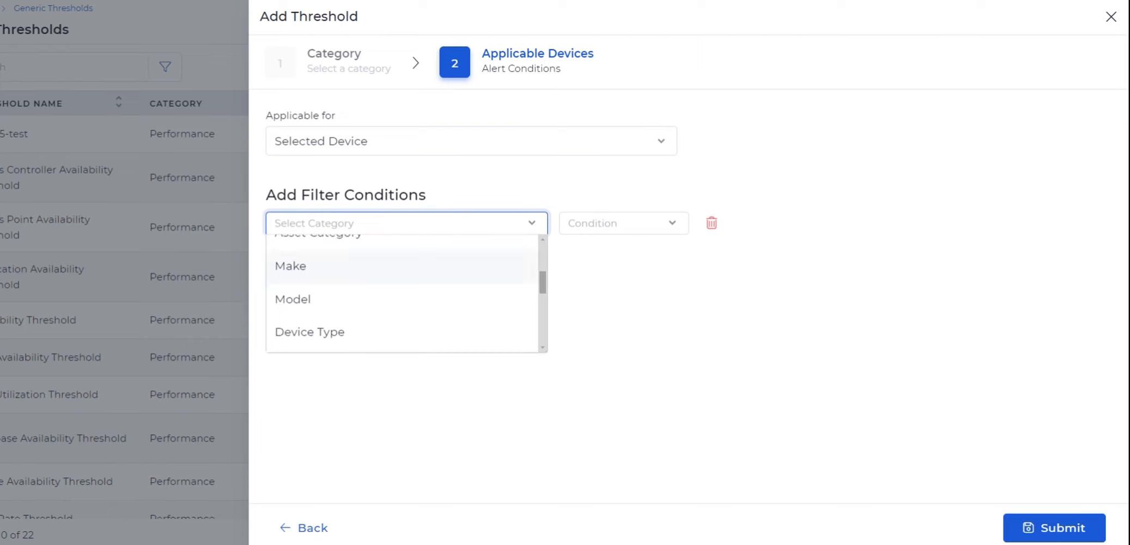
pyautogui.scroll(-2, 380, 272)
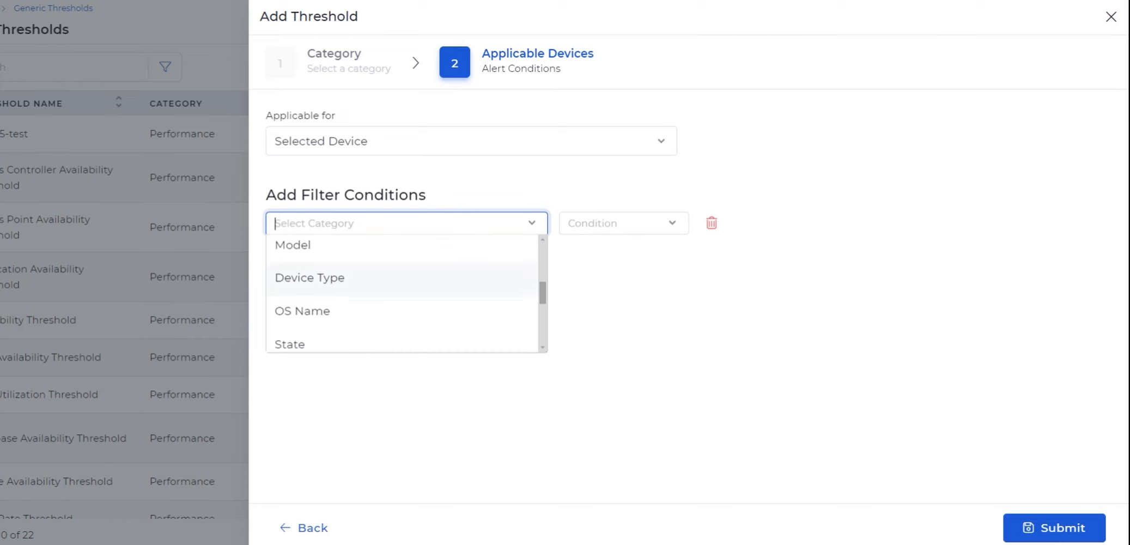
pyautogui.scroll(-2, 379, 278)
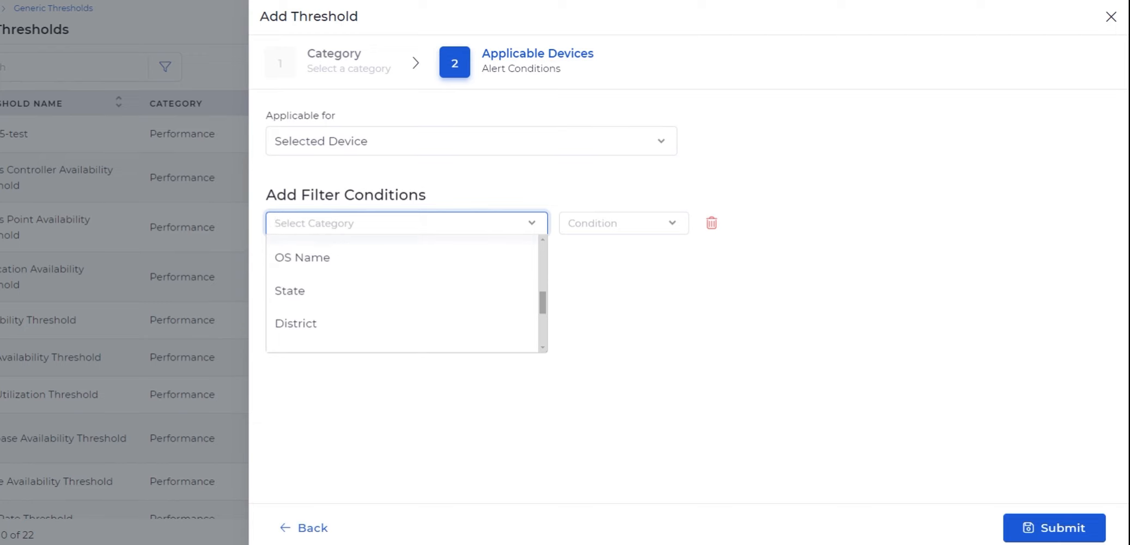
pyautogui.scroll(-2, 403, 294)
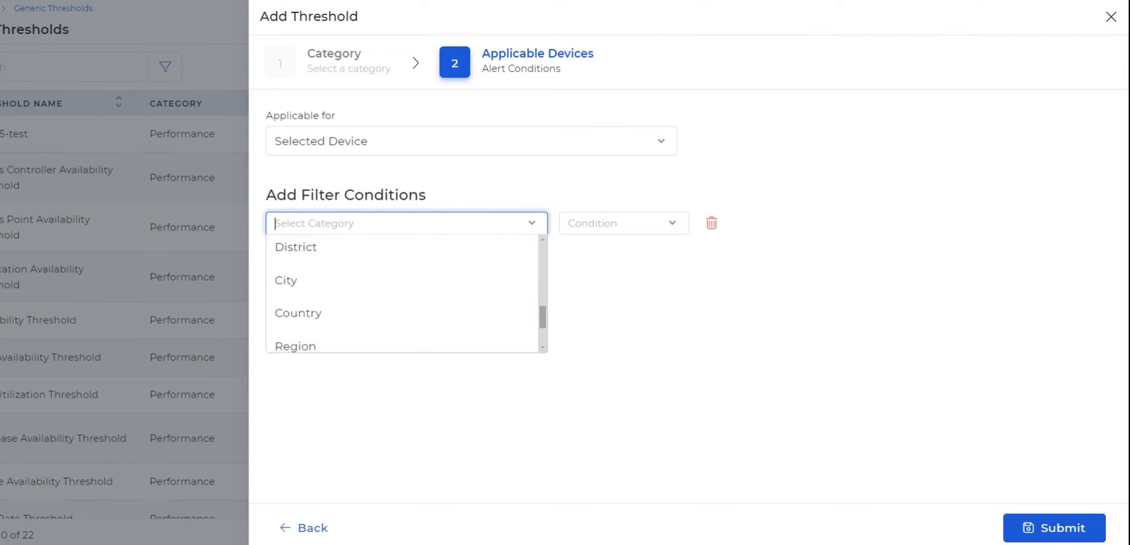
pyautogui.scroll(-3, 403, 294)
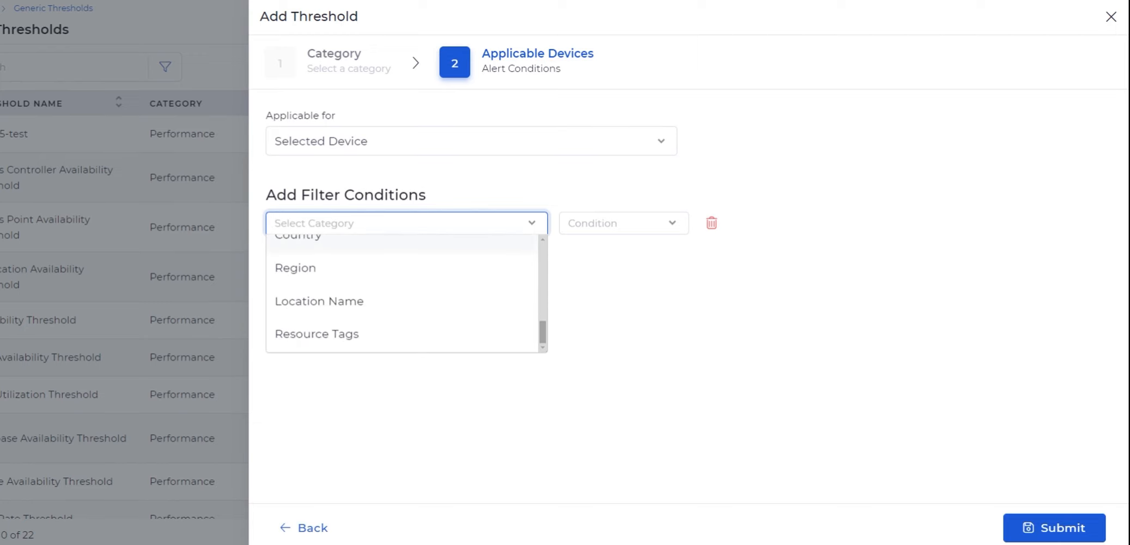
pyautogui.scroll(10, 403, 294)
pyautogui.click(356, 251)
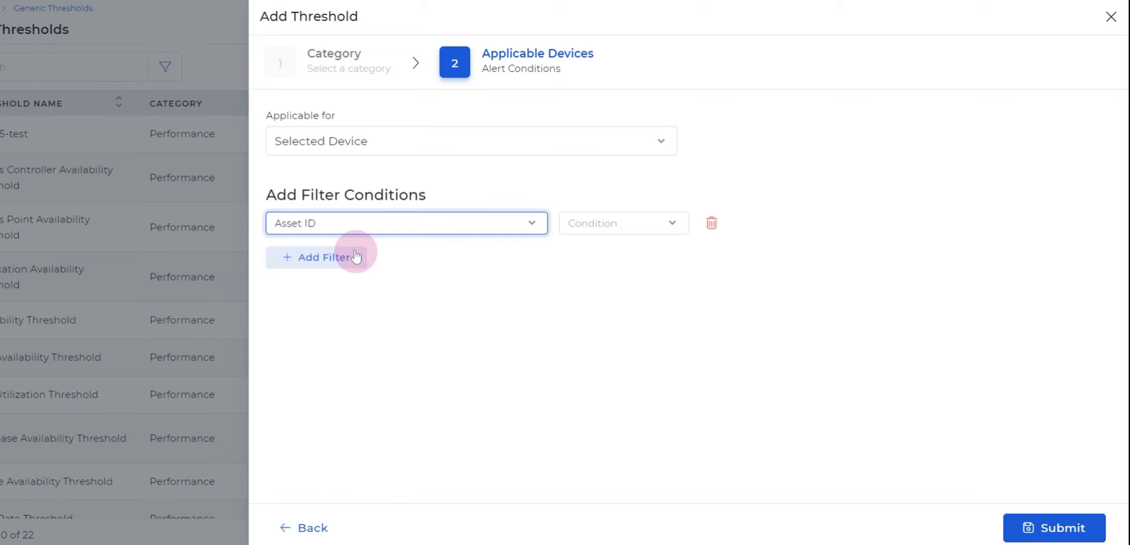
# Step: Set the Asset ID filter's condition to Contains and delete the filter condition
pyautogui.click(641, 227)
pyautogui.click(620, 247)
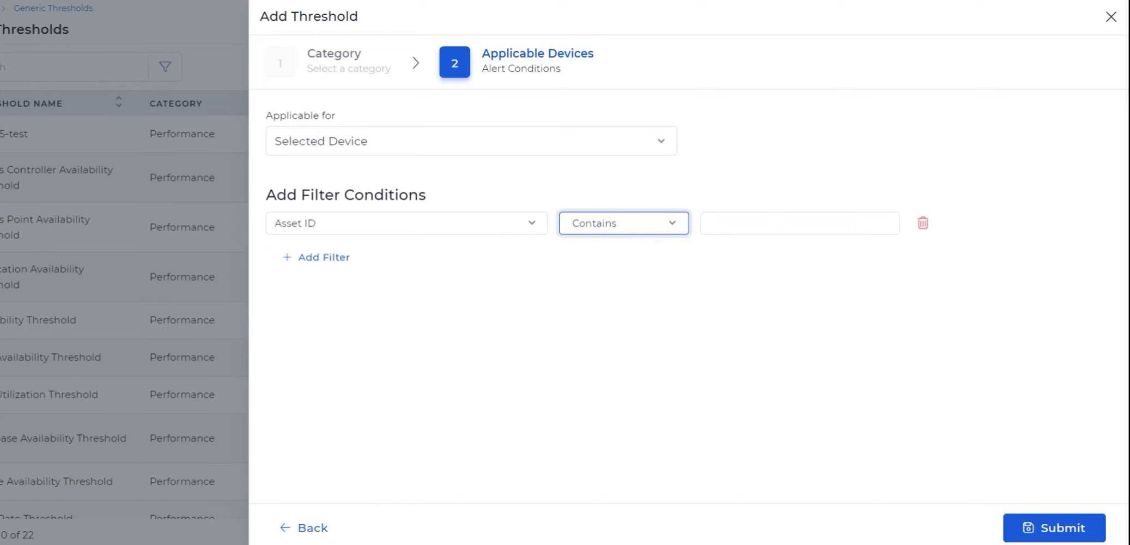
pyautogui.click(749, 222)
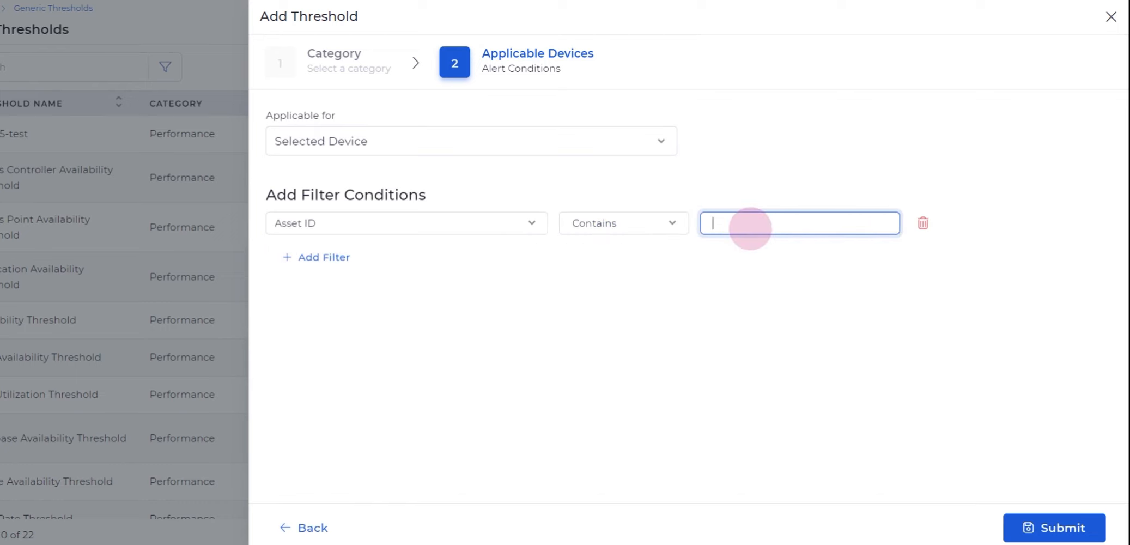
pyautogui.click(629, 319)
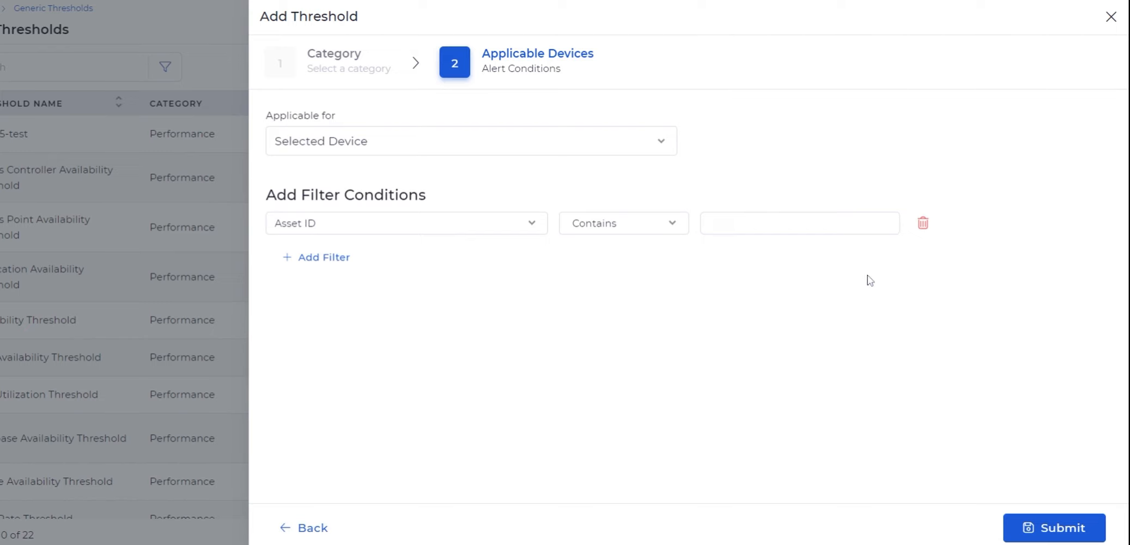
pyautogui.click(923, 224)
# Step: Set the threshold to apply to all devices and submit it
pyautogui.click(637, 140)
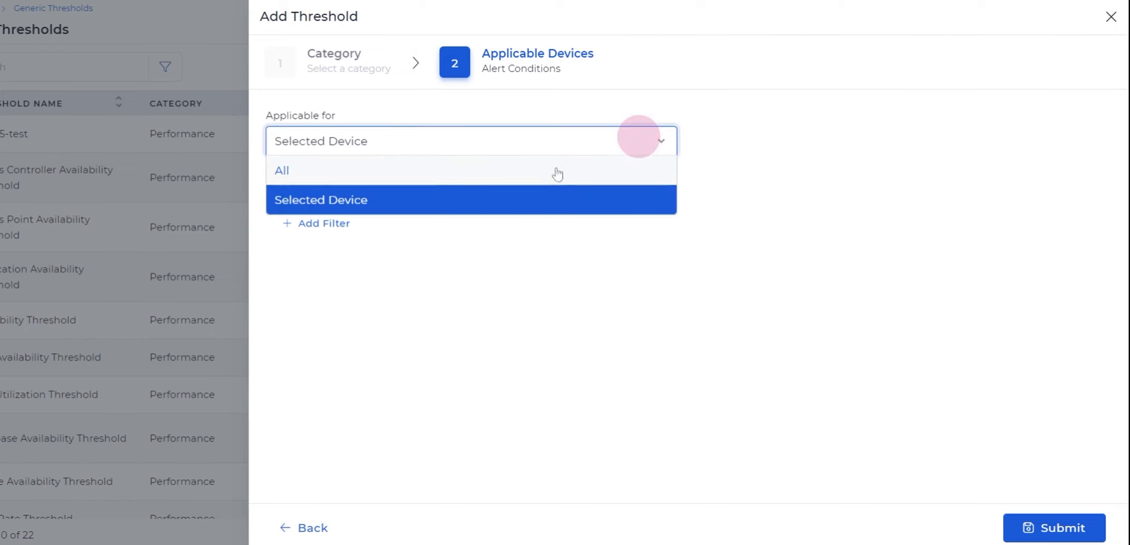
pyautogui.click(554, 170)
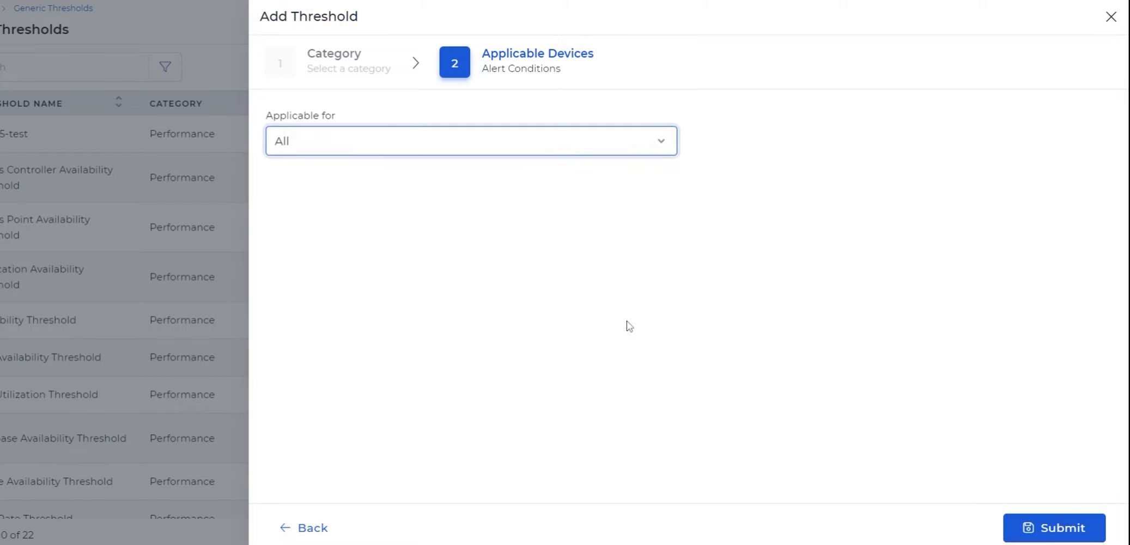
pyautogui.click(1018, 520)
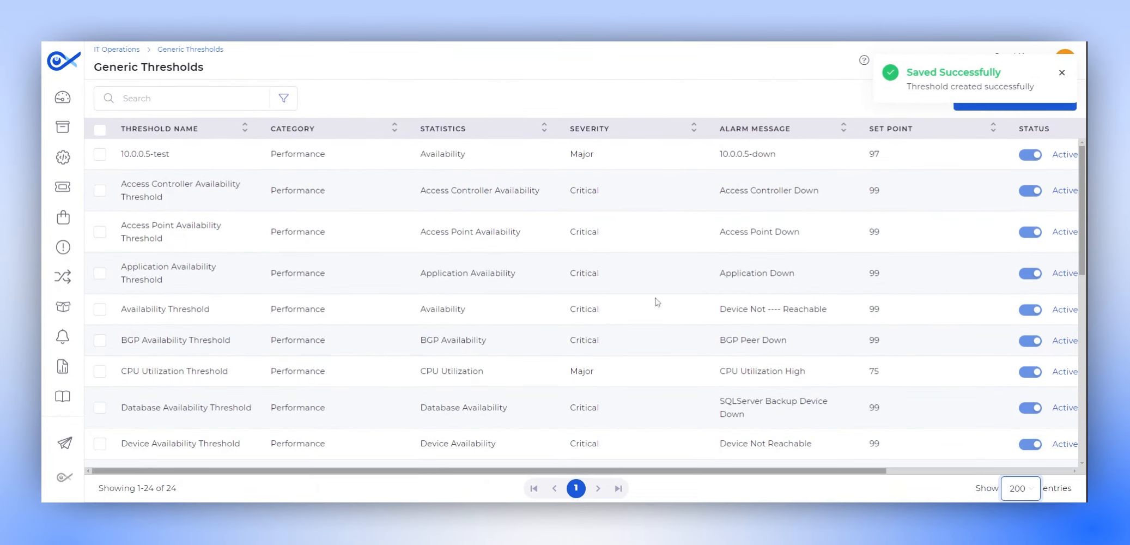
# Step: Search the generic thresholds list for disk
pyautogui.scroll(-5, 404, 298)
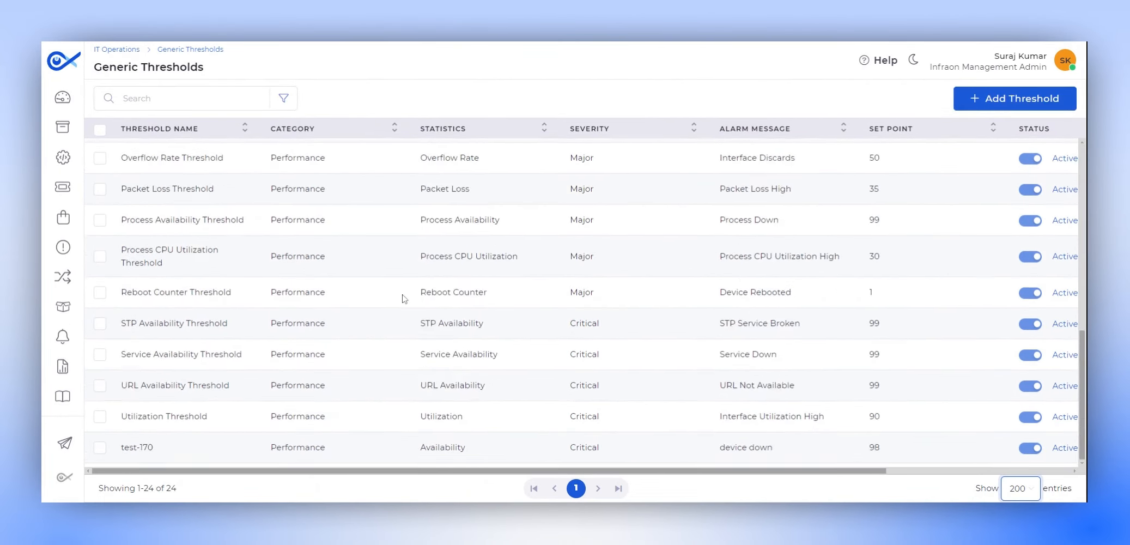
pyautogui.click(212, 104)
pyautogui.write('disk')
pyautogui.click(143, 153)
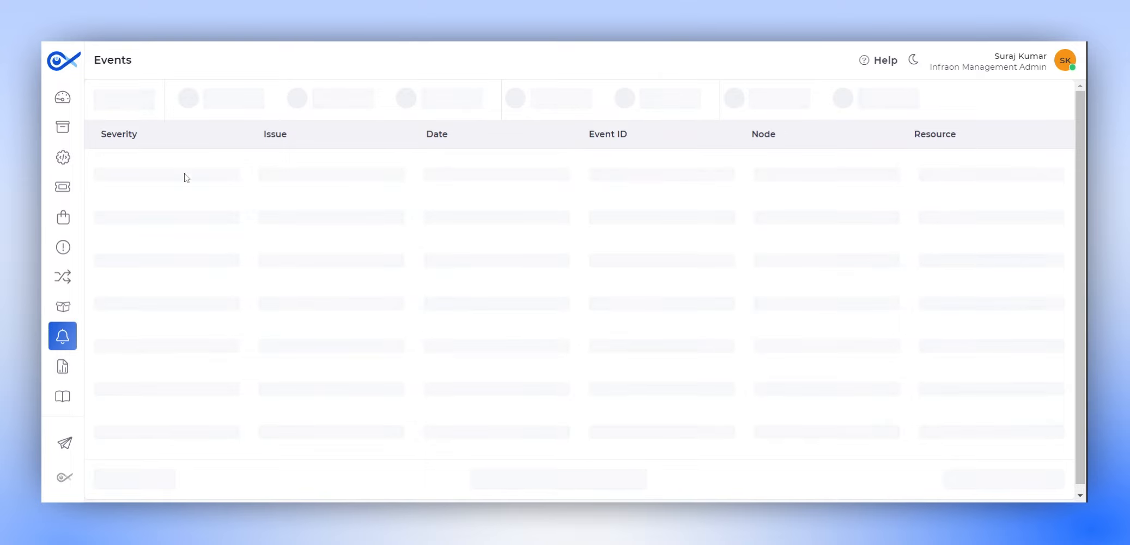
# Step: Search the events list for disk
pyautogui.click(201, 93)
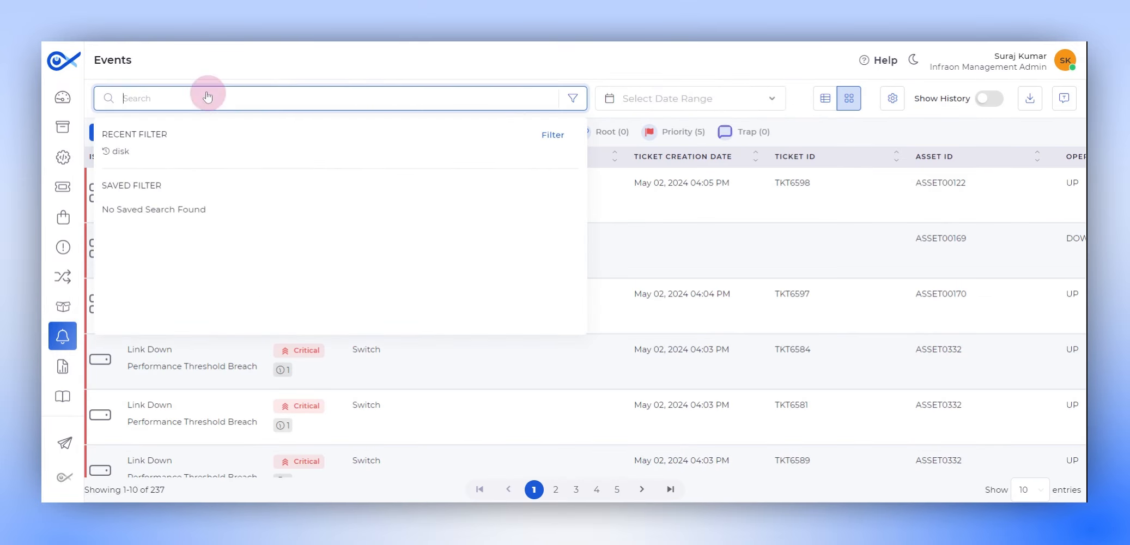
pyautogui.write('disk')
pyautogui.press('Return')
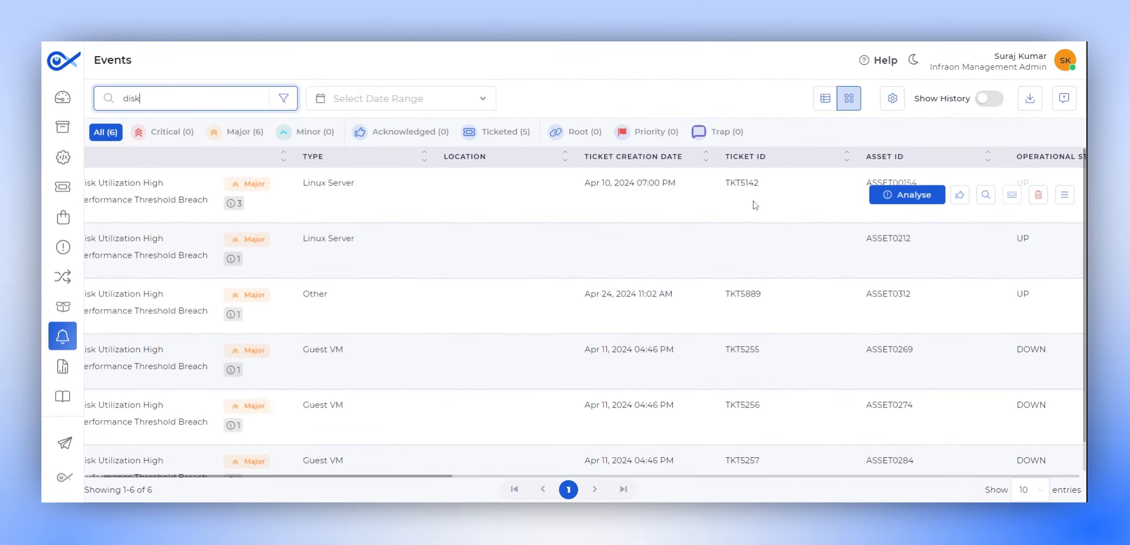
# Step: Open the analysis details of the first Disk Utilization High event and close them
pyautogui.click(894, 196)
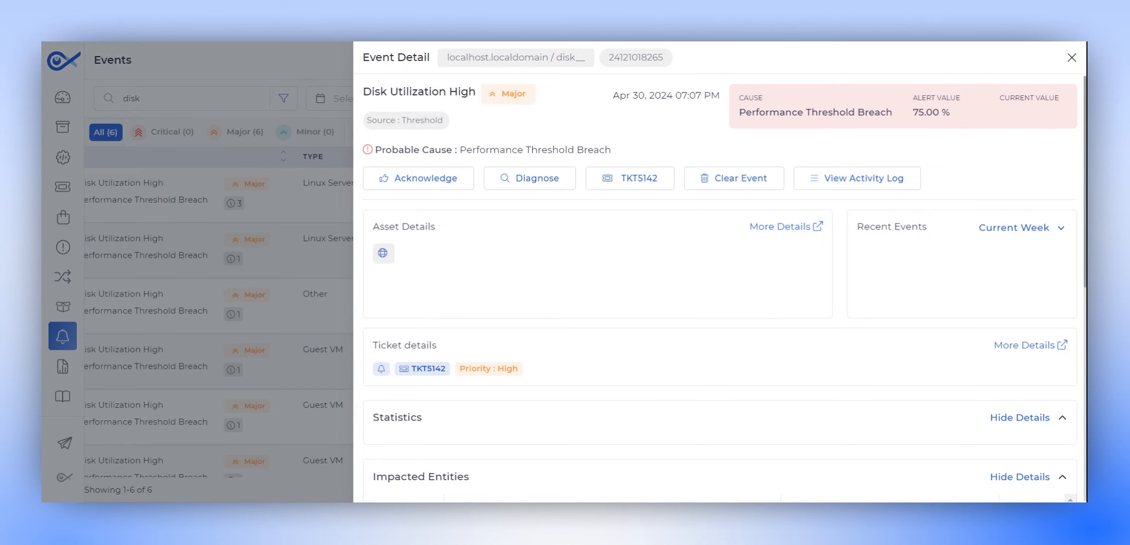
pyautogui.scroll(-5, 719, 327)
pyautogui.click(1071, 57)
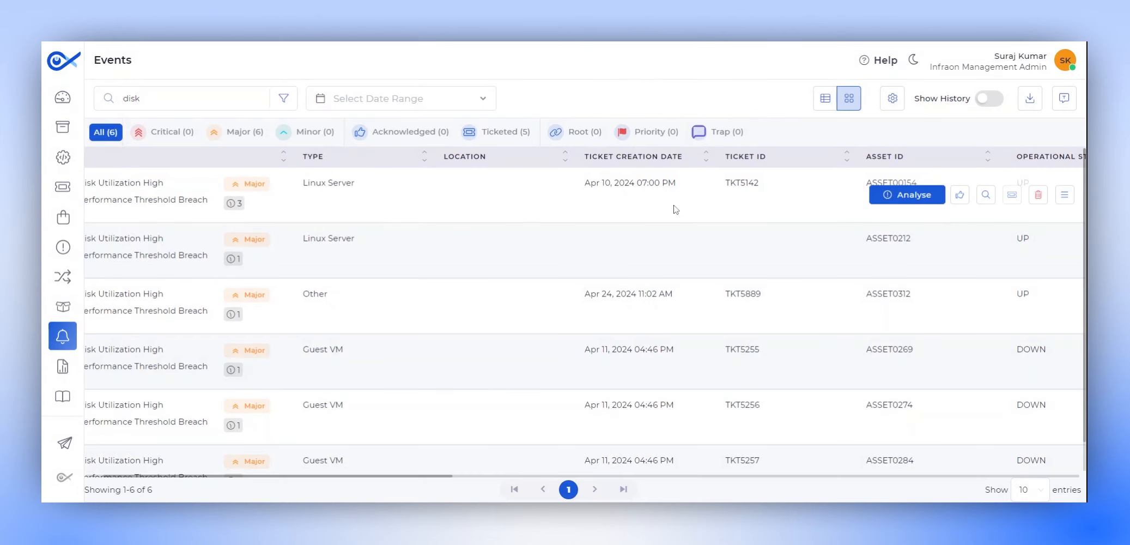